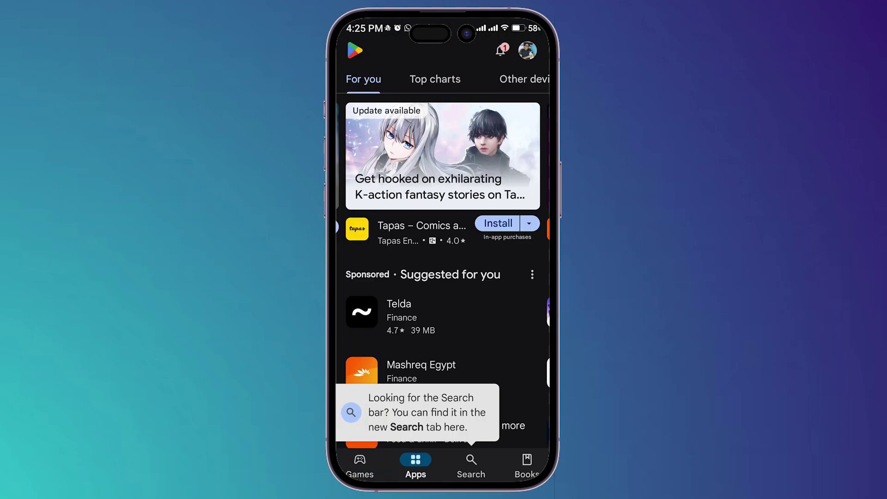
Search the Play Store for 'op auto clicker' and reach the OP Auto Clicker - Auto Tap listing
{"action": "left_click", "coordinate": [470, 463]}
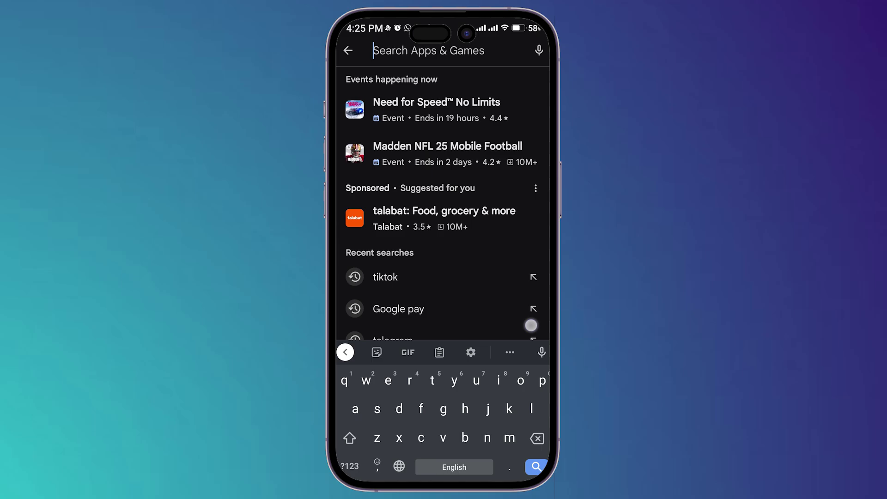
{"action": "type", "text": "op aut"}
{"action": "left_click", "coordinate": [416, 83]}
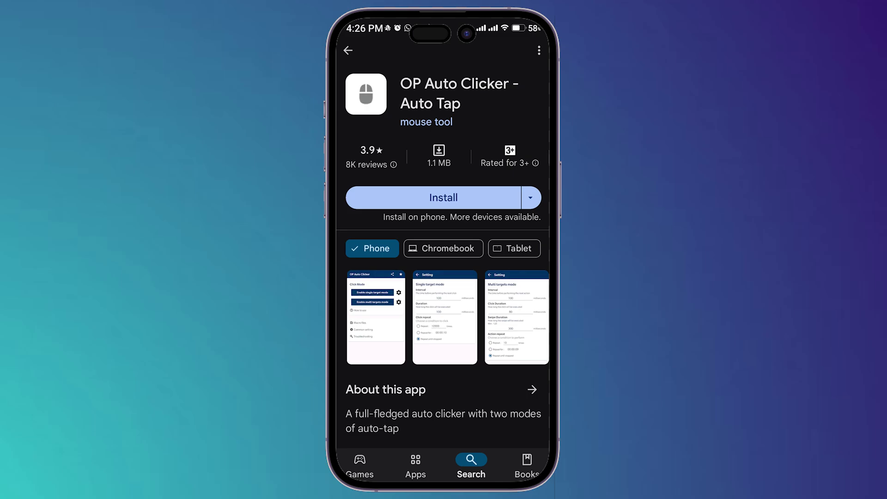
Install OP Auto Clicker, then enable the lock-screen shortcut and allow the Accessibility menu shortcut
{"action": "left_click", "coordinate": [471, 199]}
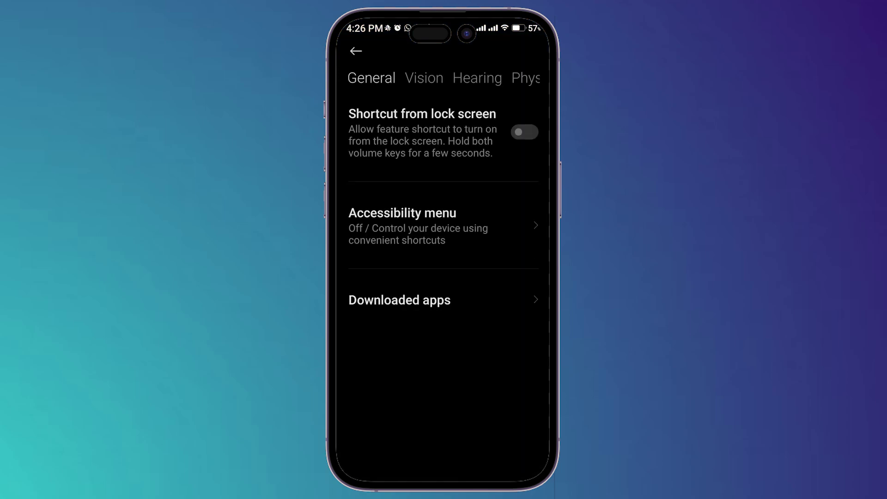
{"action": "left_click", "coordinate": [525, 132]}
{"action": "left_click", "coordinate": [506, 219]}
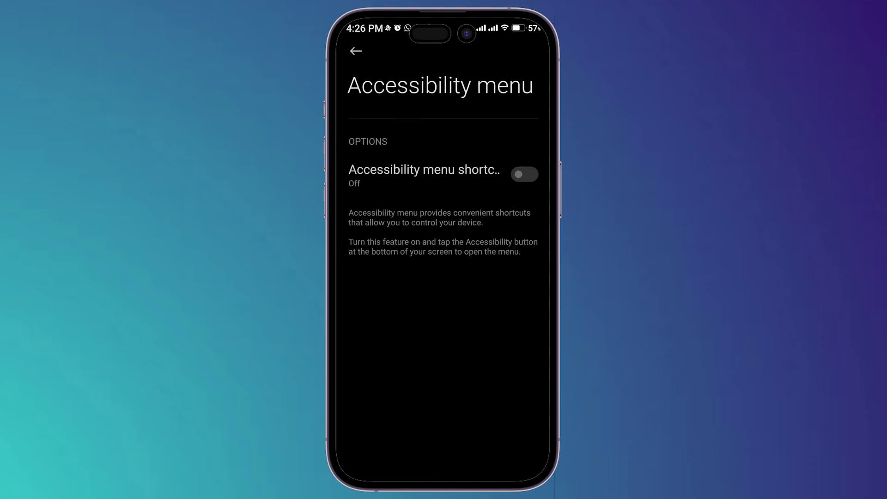
{"action": "left_click", "coordinate": [525, 174]}
{"action": "left_click", "coordinate": [485, 439]}
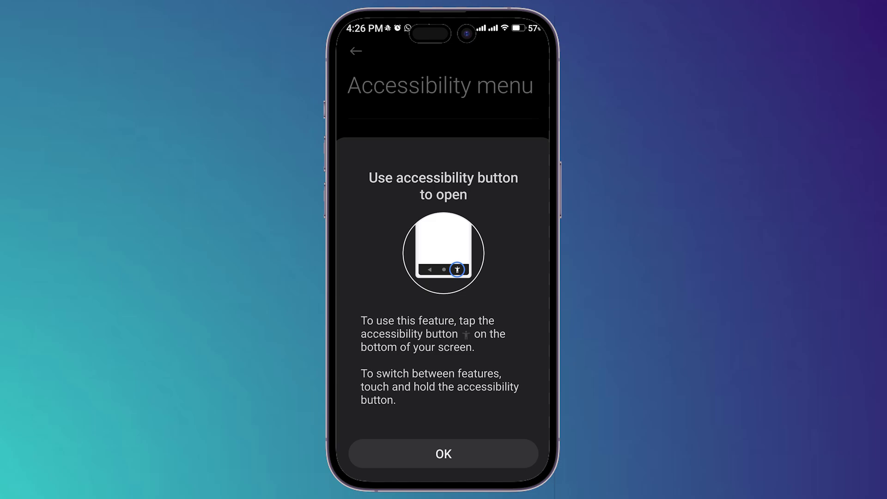
{"action": "left_click", "coordinate": [444, 454]}
Return to the accessibility list and show the downloaded accessibility apps
{"action": "left_click", "coordinate": [356, 51]}
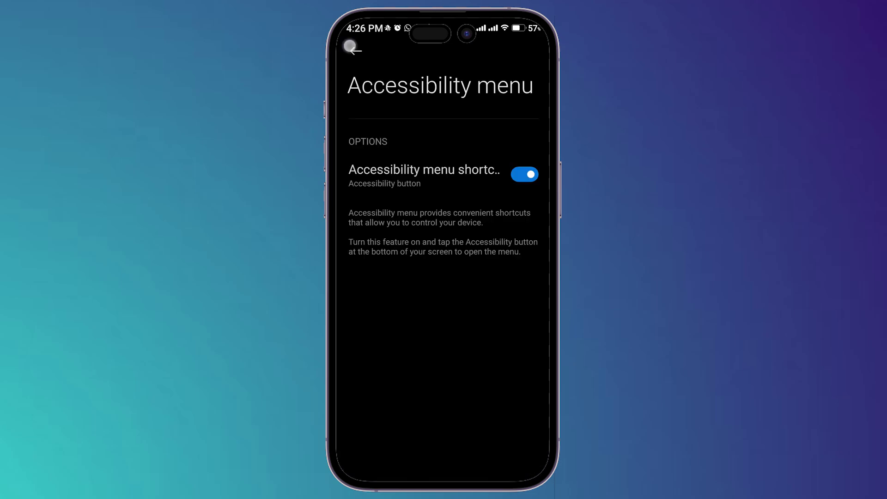
{"action": "left_click", "coordinate": [399, 273]}
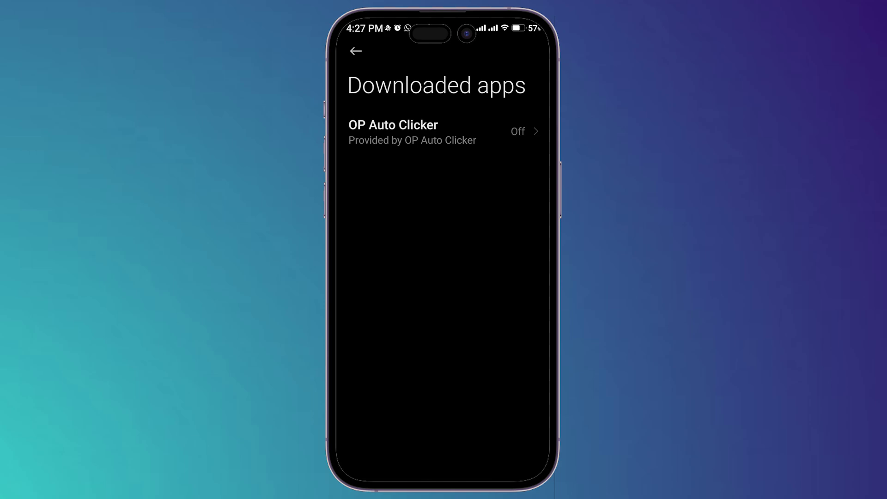
Switch on the Use OP Auto Clicker service, accept the risk warning, and go back into the app
{"action": "left_click", "coordinate": [413, 132]}
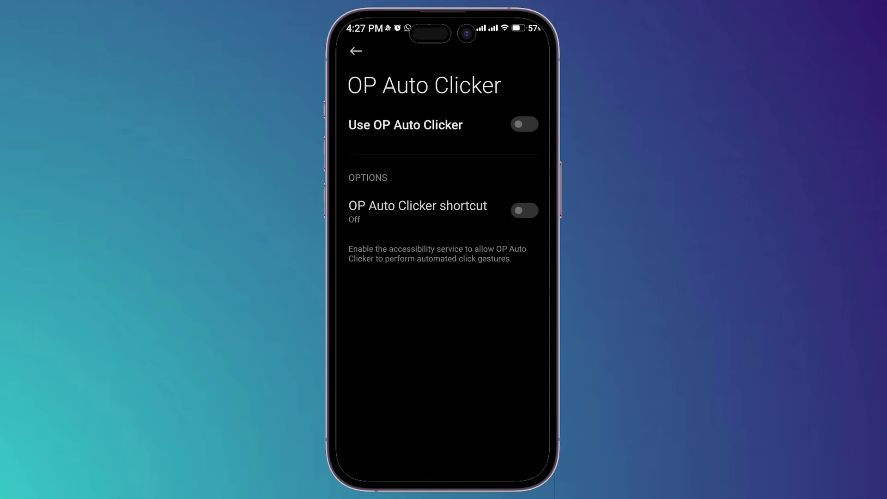
{"action": "left_click", "coordinate": [525, 125]}
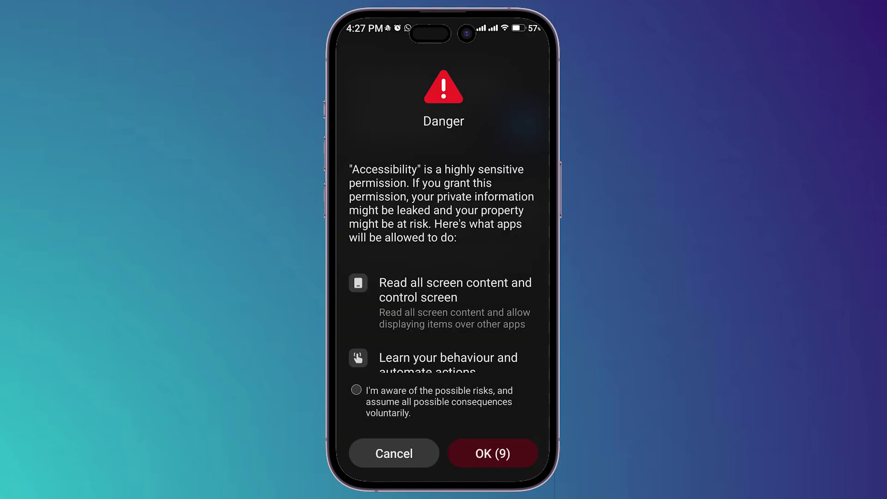
{"action": "left_click", "coordinate": [357, 390]}
{"action": "left_click_drag", "start_coordinate": [424, 292], "coordinate": [485, 155]}
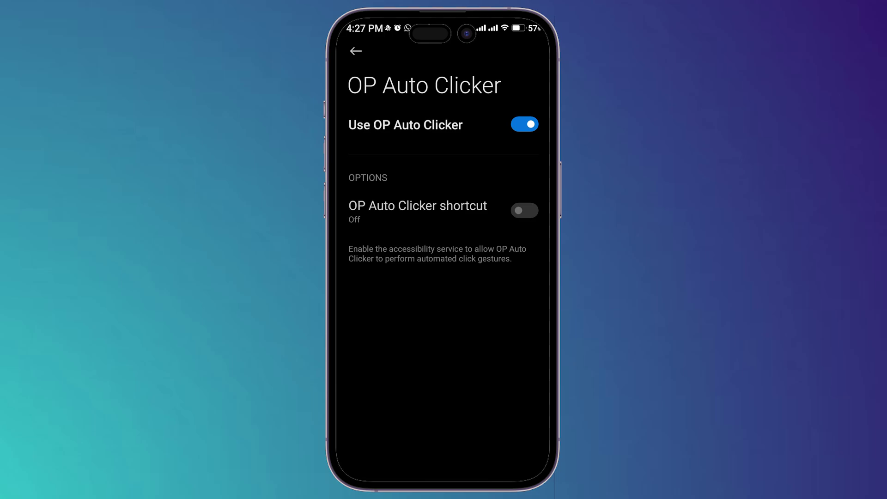
{"action": "left_click", "coordinate": [355, 51]}
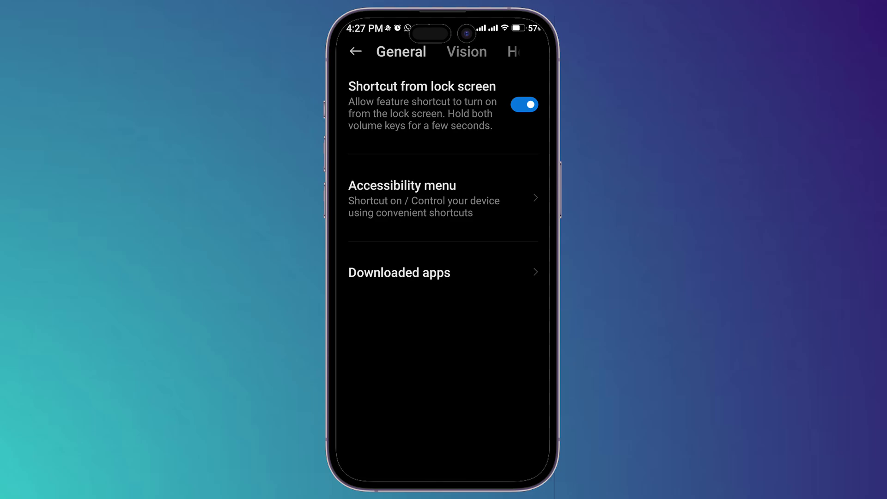
{"action": "left_click", "coordinate": [356, 53]}
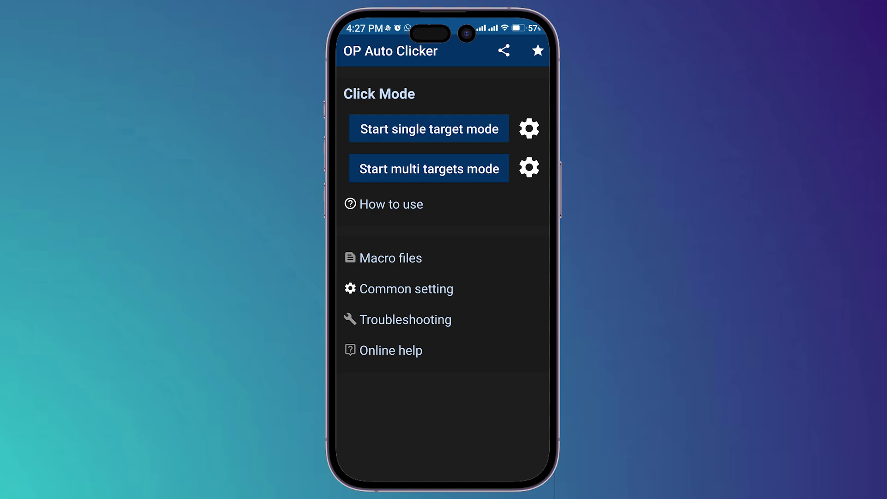
Start single target mode, drag the crosshair near the bottom centre and bring up its click settings
{"action": "left_click", "coordinate": [429, 129]}
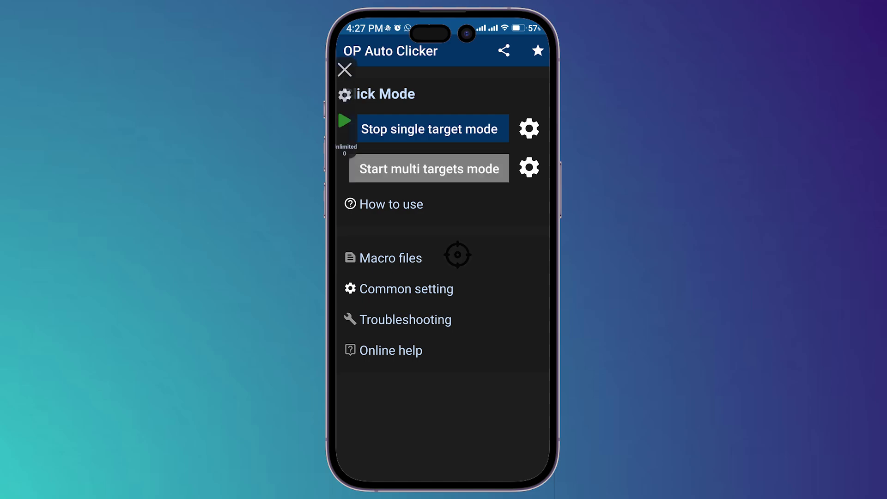
{"action": "left_click", "coordinate": [429, 129]}
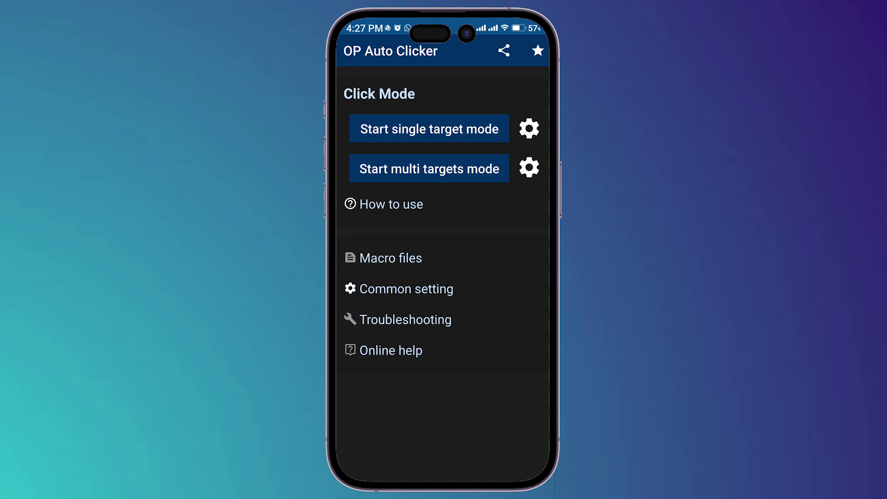
{"action": "left_click", "coordinate": [429, 129]}
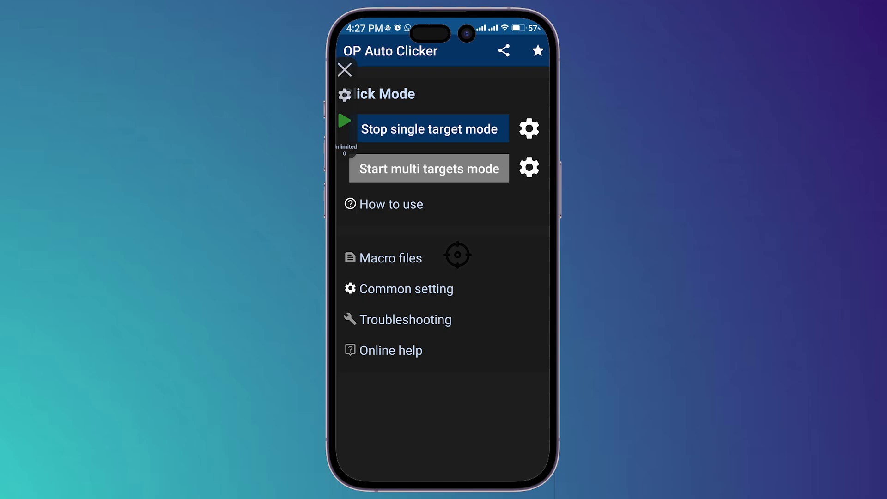
{"action": "mouse_move", "coordinate": [458, 256]}
{"action": "left_mouse_down"}
{"action": "mouse_move", "coordinate": [454, 402]}
{"action": "mouse_move", "coordinate": [459, 388]}
{"action": "left_mouse_up"}
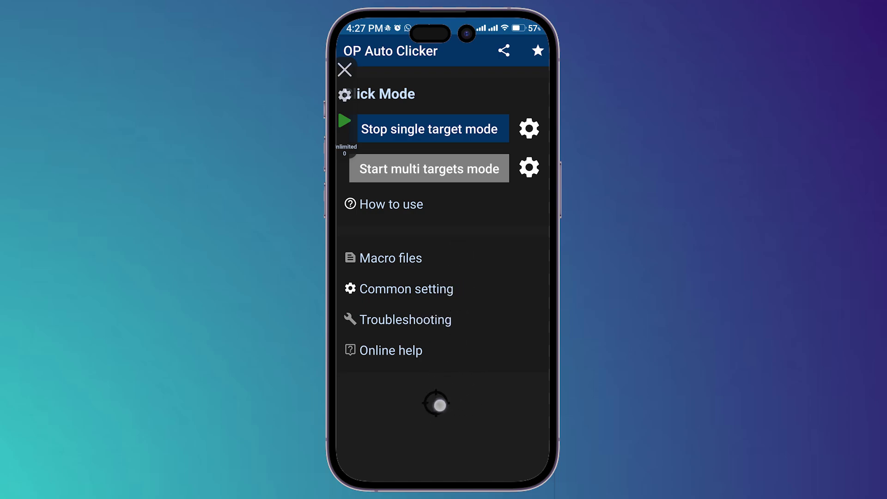
{"action": "mouse_move", "coordinate": [459, 388]}
{"action": "left_mouse_down"}
{"action": "mouse_move", "coordinate": [459, 413]}
{"action": "mouse_move", "coordinate": [471, 400]}
{"action": "left_mouse_up"}
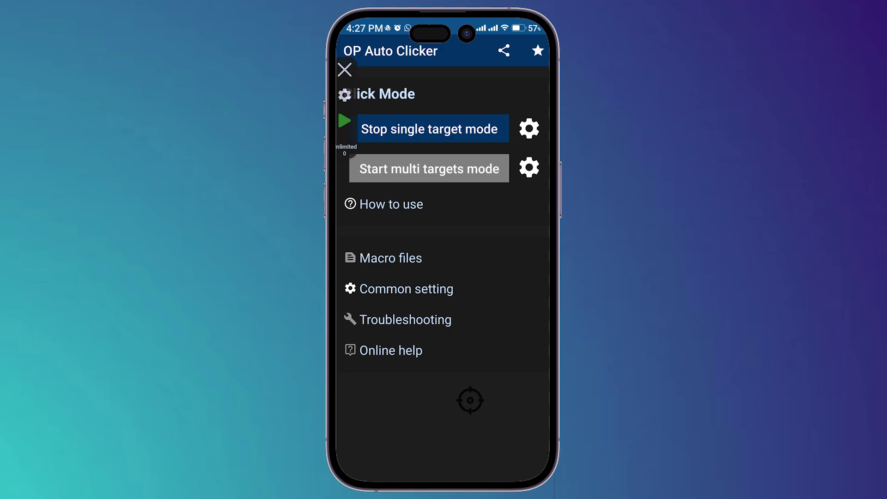
{"action": "left_click", "coordinate": [471, 400]}
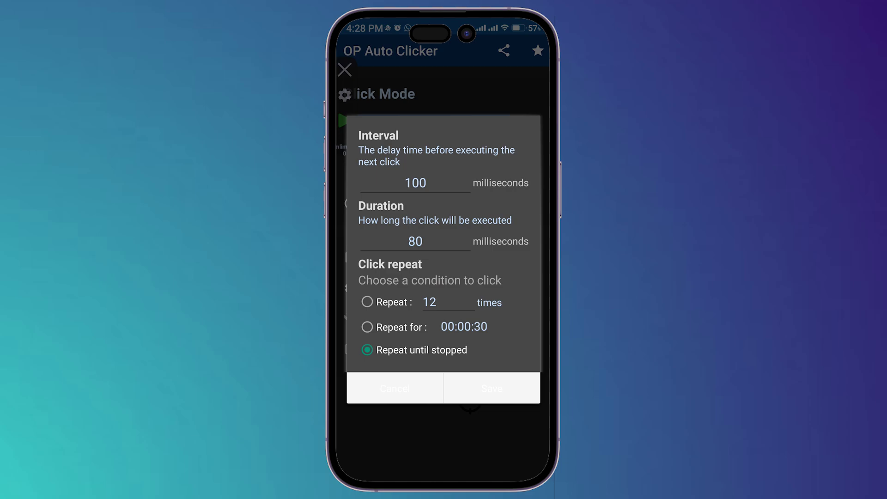
Save the 100 ms repeat-until-stopped settings, run the clicker briefly, stop it and swipe to the home screen
{"action": "left_click", "coordinate": [494, 329]}
{"action": "left_click", "coordinate": [444, 84]}
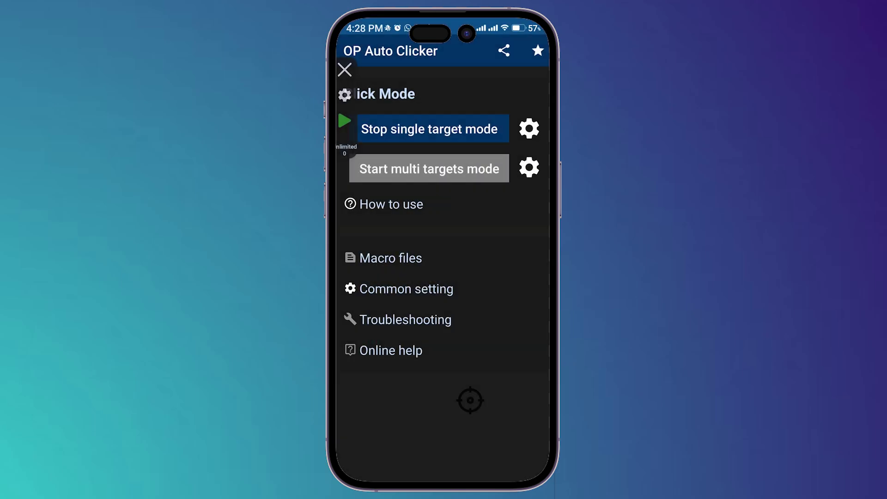
{"action": "left_click", "coordinate": [345, 122]}
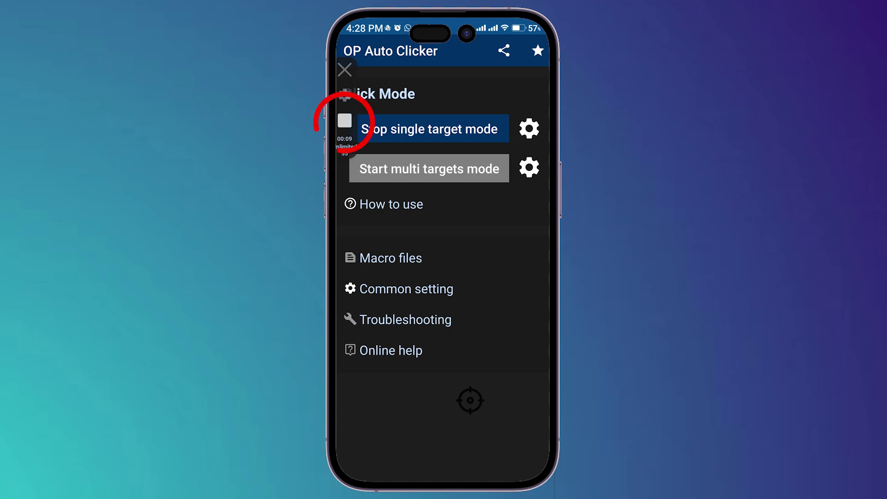
{"action": "left_click", "coordinate": [345, 122]}
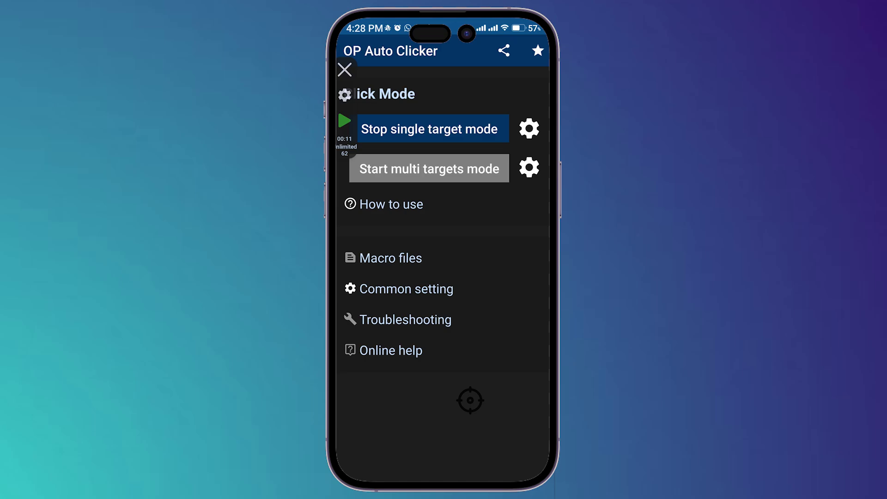
{"action": "left_click_drag", "start_coordinate": [443, 478], "coordinate": [444, 312]}
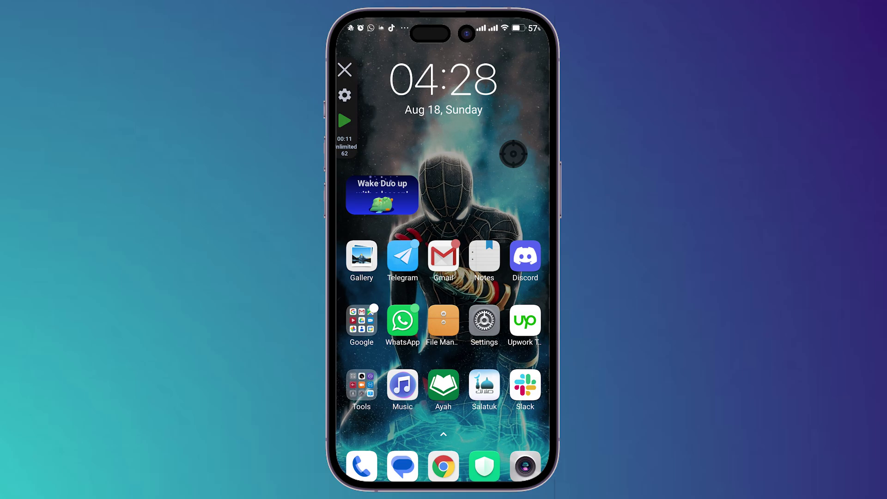
Run the clicker, retarget it onto the 04:45 alarm toggle, and run it again briefly
{"action": "left_click", "coordinate": [345, 120]}
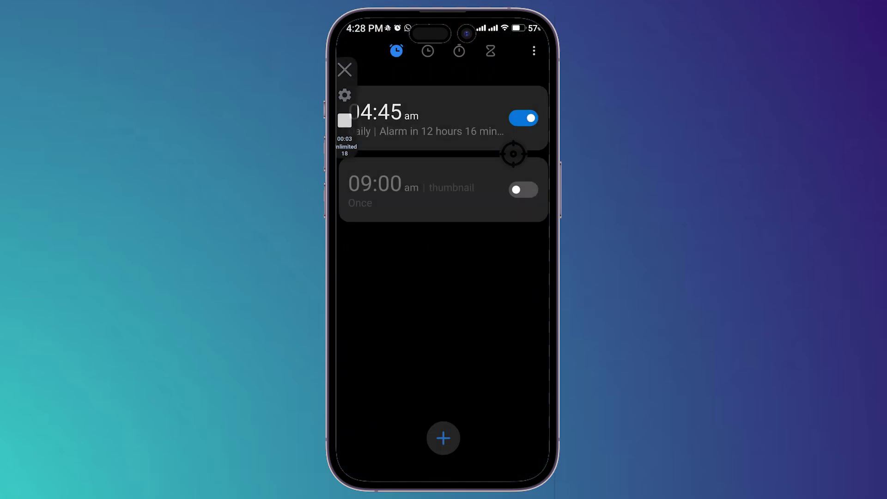
{"action": "left_click", "coordinate": [344, 121]}
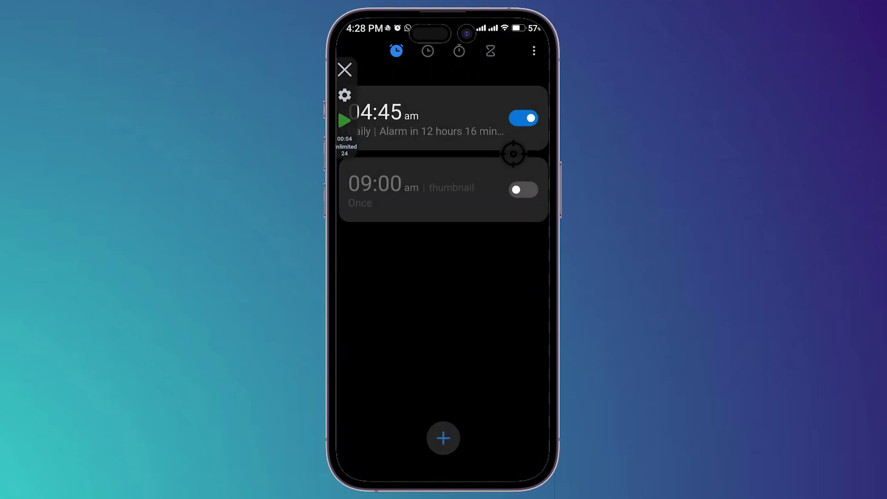
{"action": "left_click_drag", "start_coordinate": [513, 153], "coordinate": [523, 118]}
{"action": "left_click", "coordinate": [345, 120]}
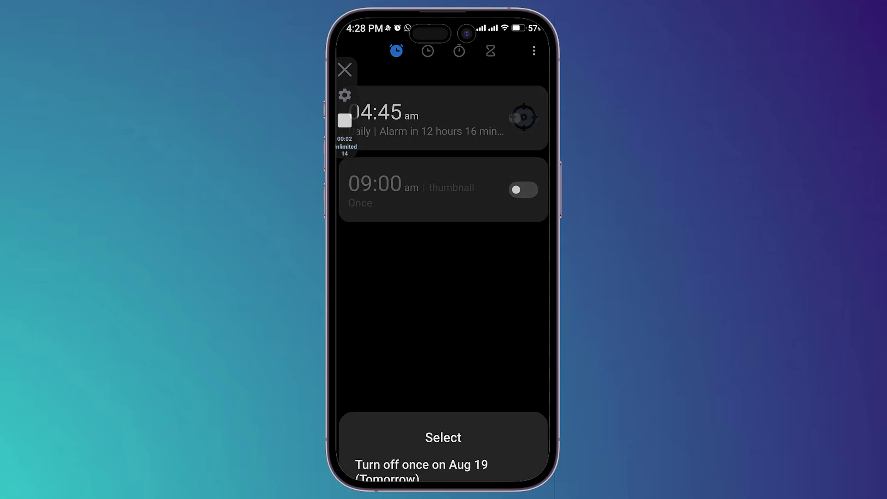
{"action": "left_click", "coordinate": [345, 121]}
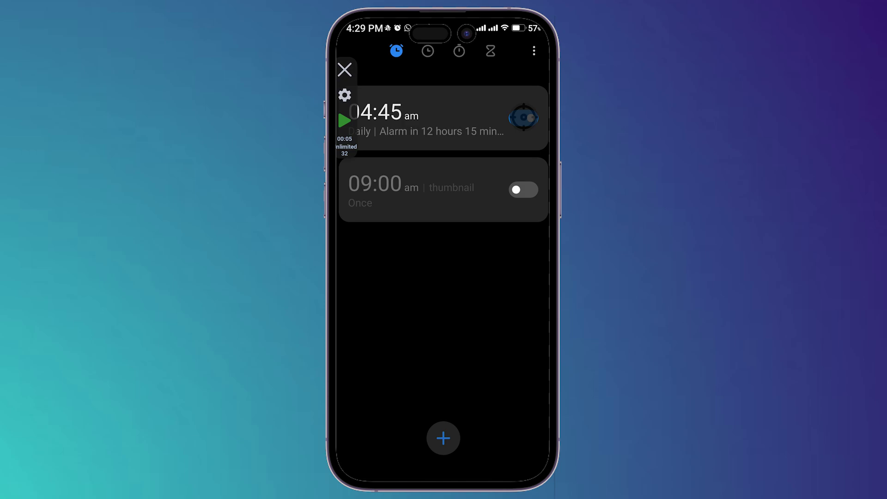
Close the clicker overlay and pull up the app drawer to reopen OP Auto Clicker
{"action": "left_click", "coordinate": [345, 69]}
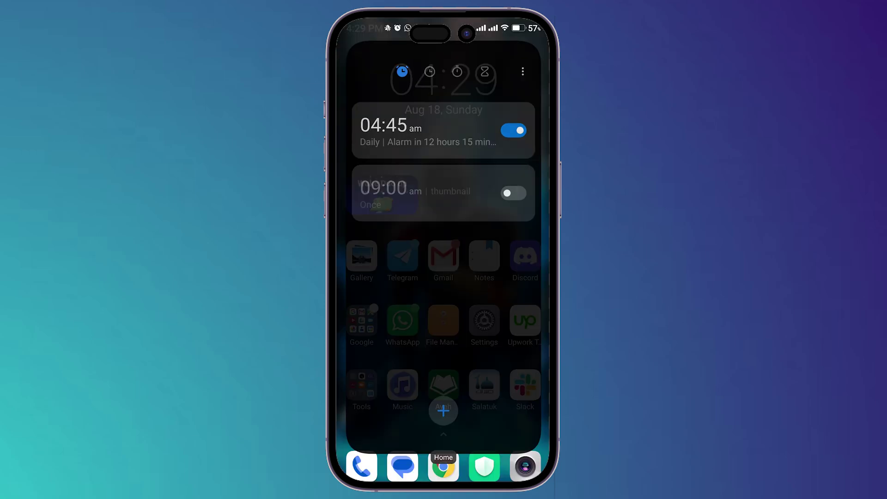
{"action": "left_click_drag", "start_coordinate": [443, 415], "coordinate": [444, 208]}
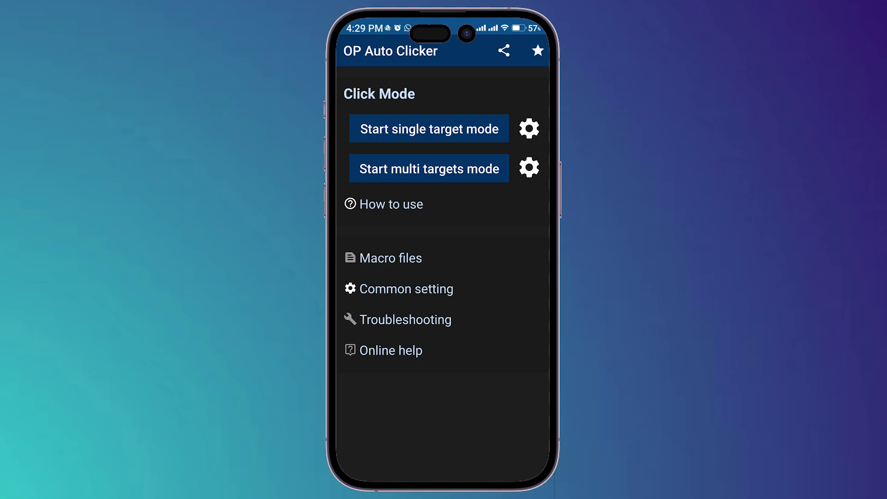
Start multi-target mode, add target 1 near the bottom and review its Click #1 settings
{"action": "left_click", "coordinate": [429, 169]}
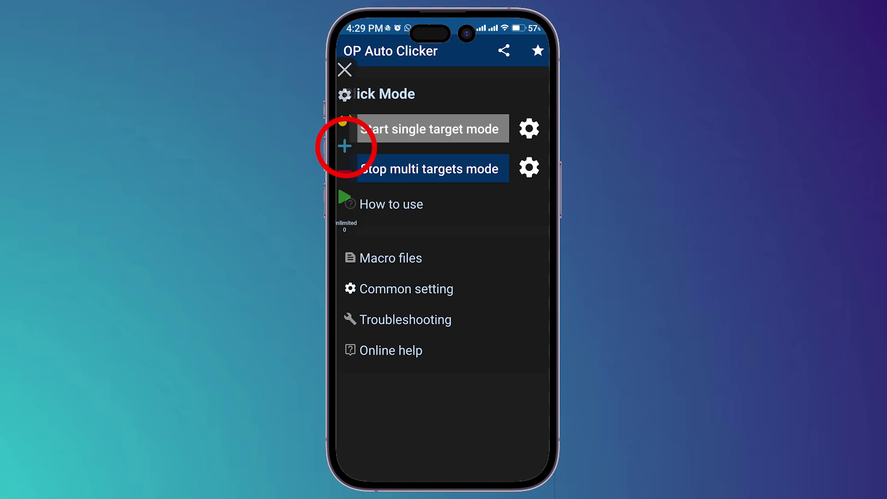
{"action": "left_click", "coordinate": [344, 146]}
{"action": "mouse_move", "coordinate": [458, 255]}
{"action": "left_mouse_down"}
{"action": "mouse_move", "coordinate": [413, 414]}
{"action": "mouse_move", "coordinate": [462, 396]}
{"action": "left_mouse_up"}
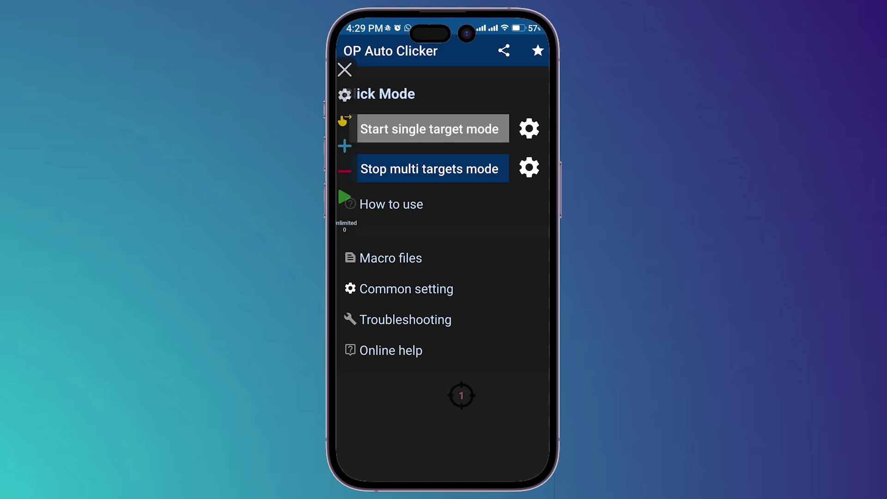
{"action": "left_click", "coordinate": [462, 396]}
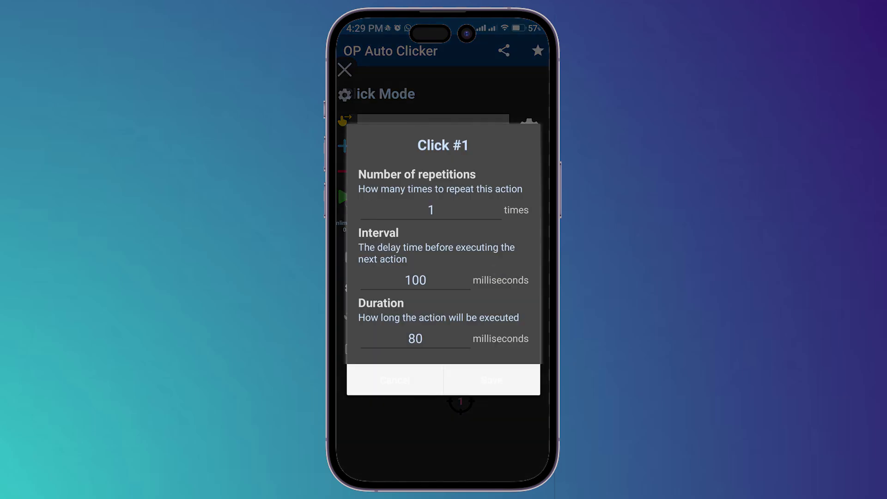
{"action": "left_click", "coordinate": [491, 381]}
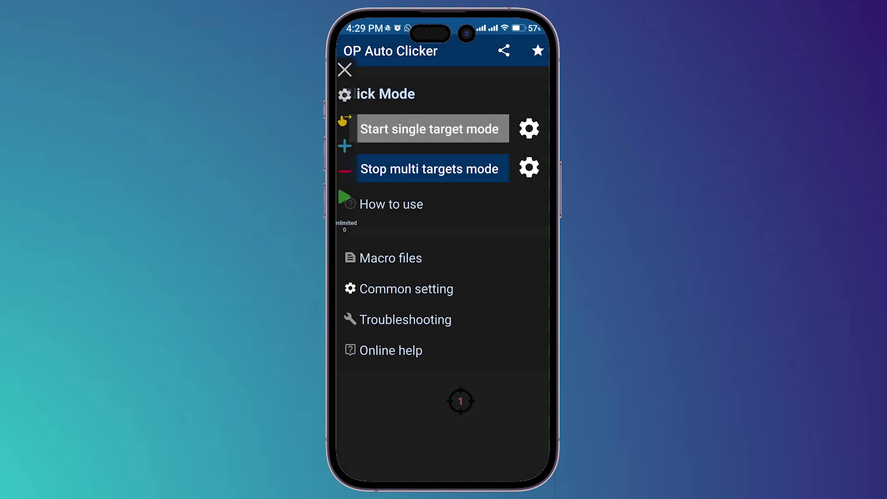
Add target 2 and place it to the left of target 1
{"action": "left_click", "coordinate": [344, 146]}
{"action": "left_click_drag", "start_coordinate": [458, 255], "coordinate": [389, 400]}
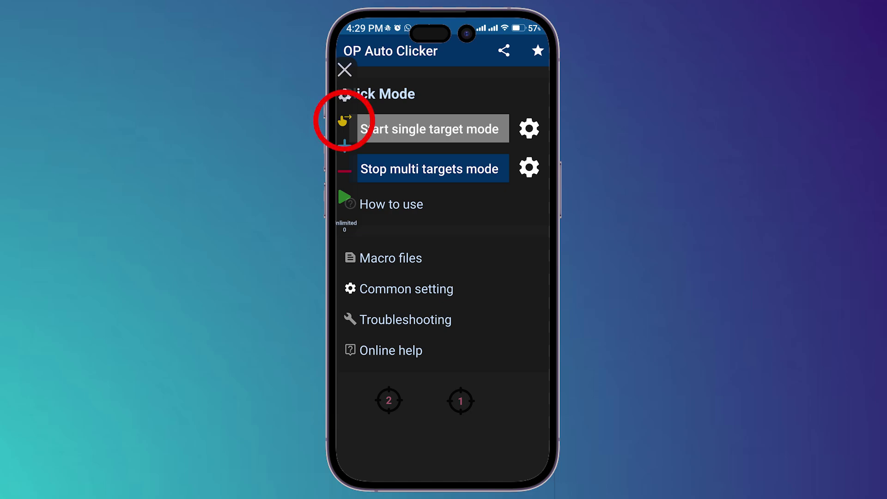
Add swipe 3 with its start and end markers along the screen bottom and review its Swipe #3 settings
{"action": "left_click", "coordinate": [347, 122]}
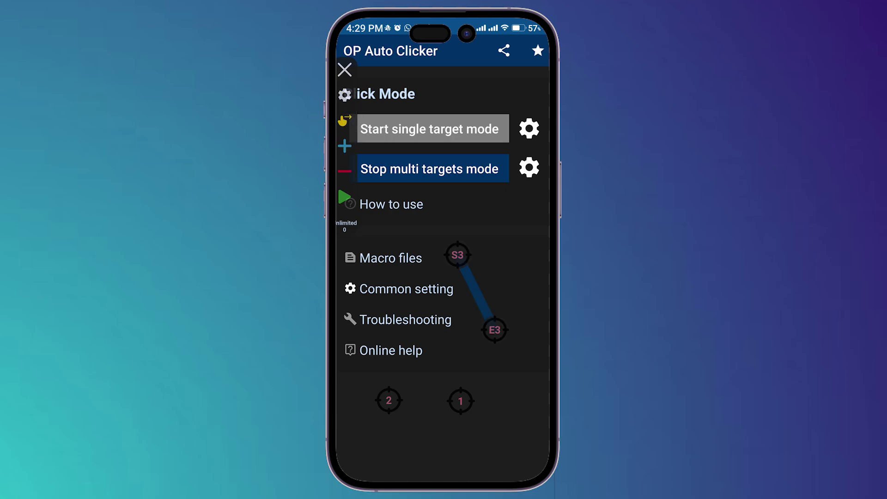
{"action": "mouse_move", "coordinate": [457, 256]}
{"action": "left_mouse_down"}
{"action": "mouse_move", "coordinate": [430, 375]}
{"action": "mouse_move", "coordinate": [497, 389]}
{"action": "mouse_move", "coordinate": [489, 414]}
{"action": "left_mouse_up"}
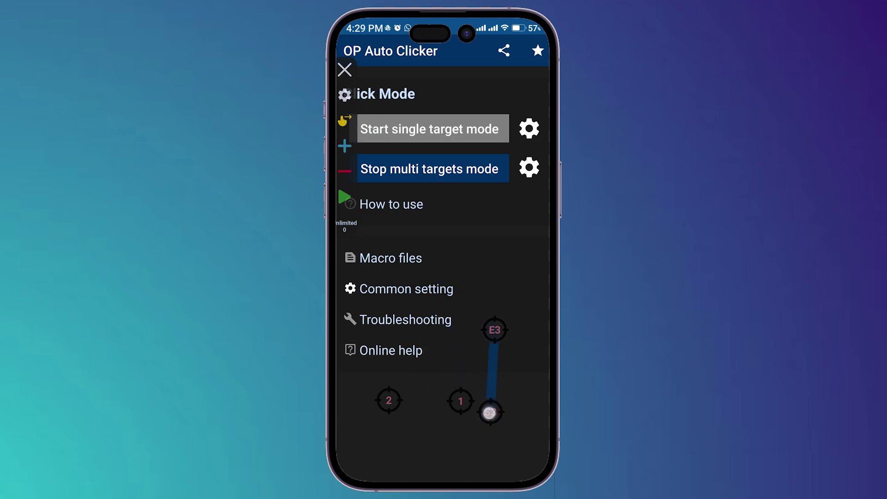
{"action": "left_click_drag", "start_coordinate": [495, 330], "coordinate": [440, 429]}
{"action": "left_click_drag", "start_coordinate": [490, 414], "coordinate": [503, 451]}
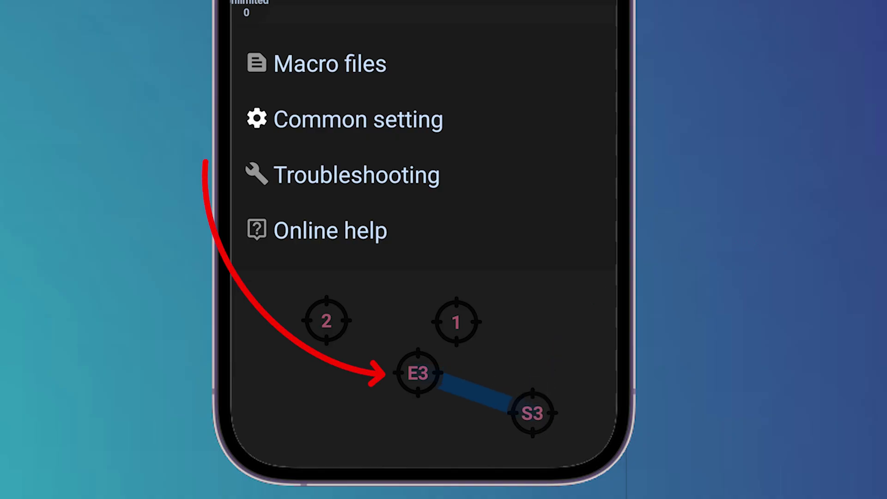
{"action": "mouse_move", "coordinate": [532, 414]}
{"action": "left_mouse_down"}
{"action": "mouse_move", "coordinate": [580, 388]}
{"action": "mouse_move", "coordinate": [576, 404]}
{"action": "left_mouse_up"}
{"action": "mouse_move", "coordinate": [418, 375]}
{"action": "left_mouse_down"}
{"action": "mouse_move", "coordinate": [421, 404]}
{"action": "mouse_move", "coordinate": [398, 412]}
{"action": "left_mouse_up"}
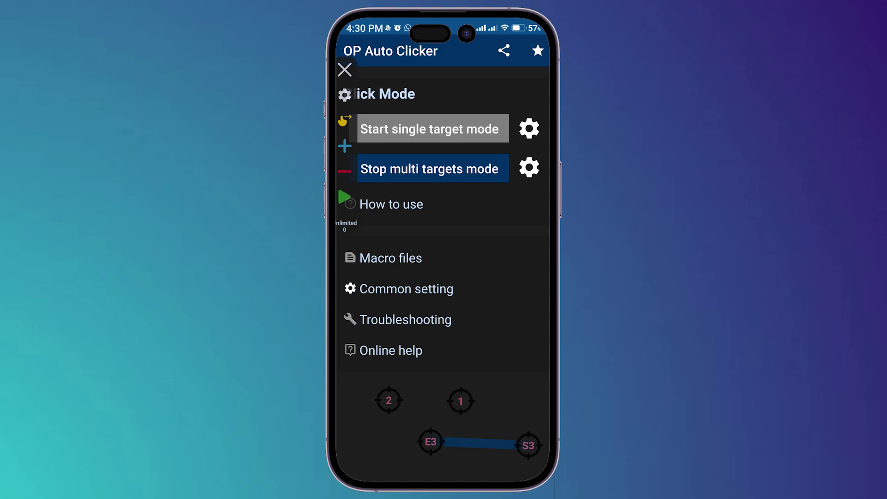
{"action": "left_click", "coordinate": [528, 445]}
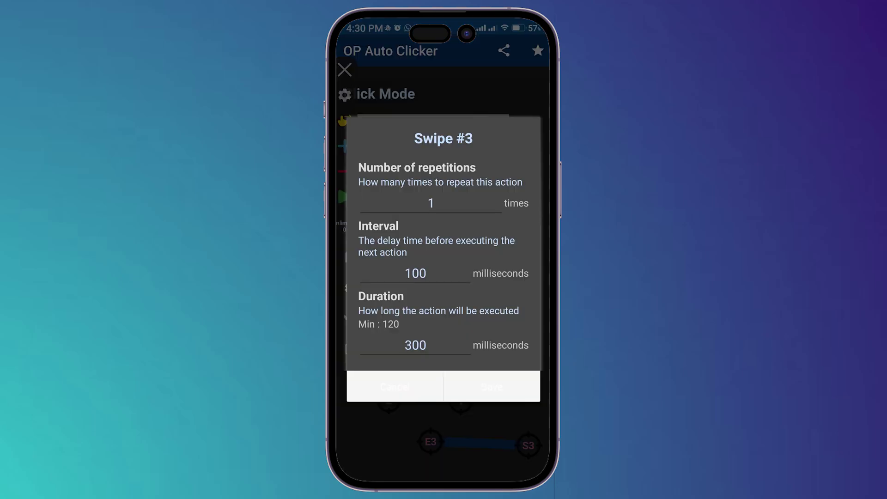
{"action": "left_click", "coordinate": [491, 387]}
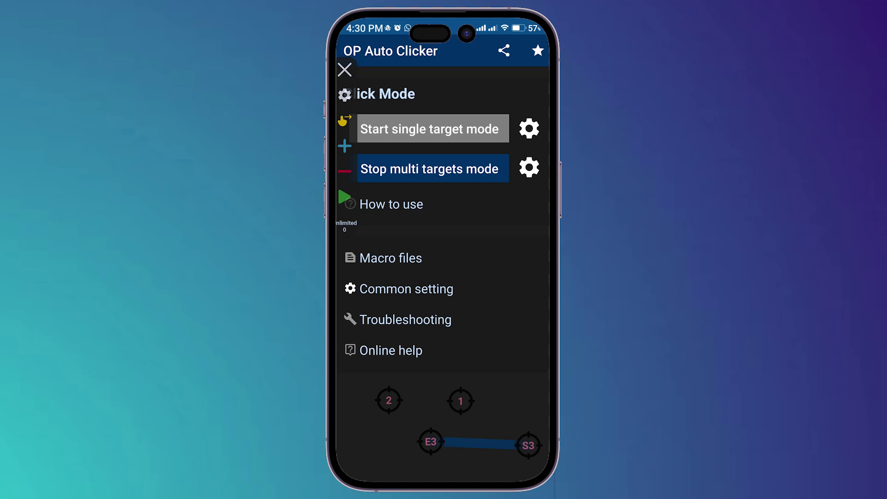
Run and stop the multi-target sequence, then delete the swipe and target 2, leaving only target 1
{"action": "left_click", "coordinate": [344, 197]}
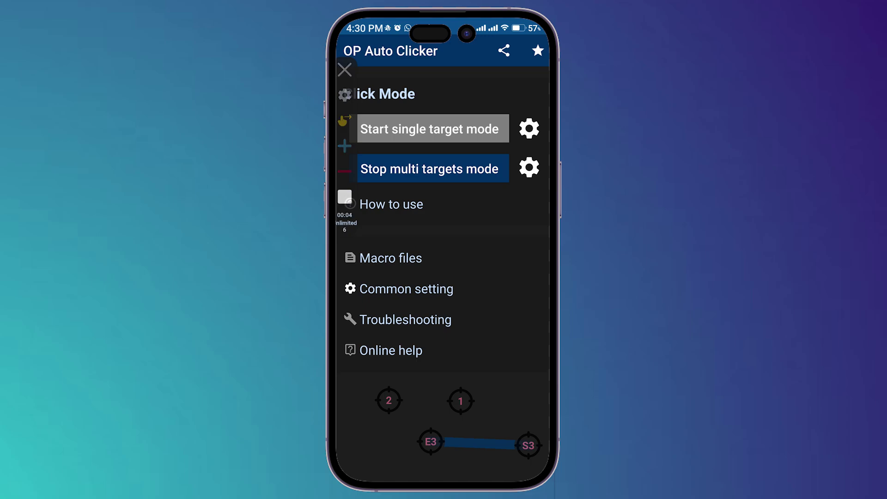
{"action": "left_click", "coordinate": [345, 197]}
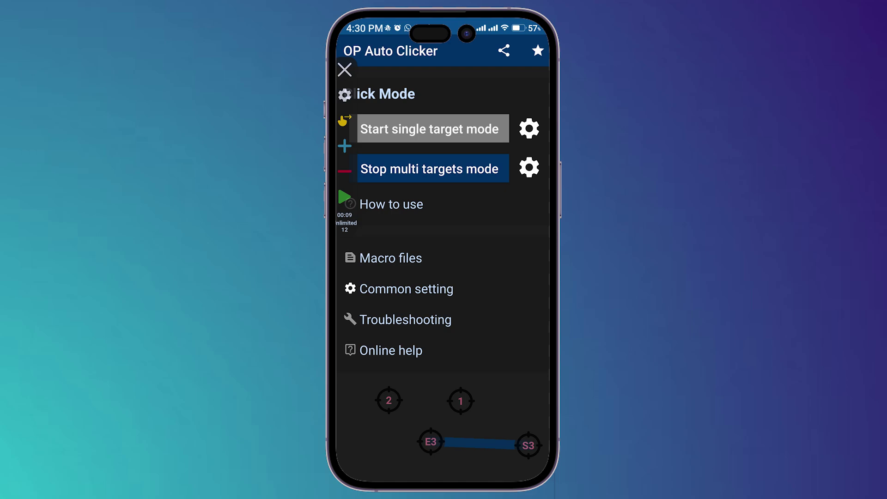
{"action": "left_click_drag", "start_coordinate": [460, 401], "coordinate": [460, 402]}
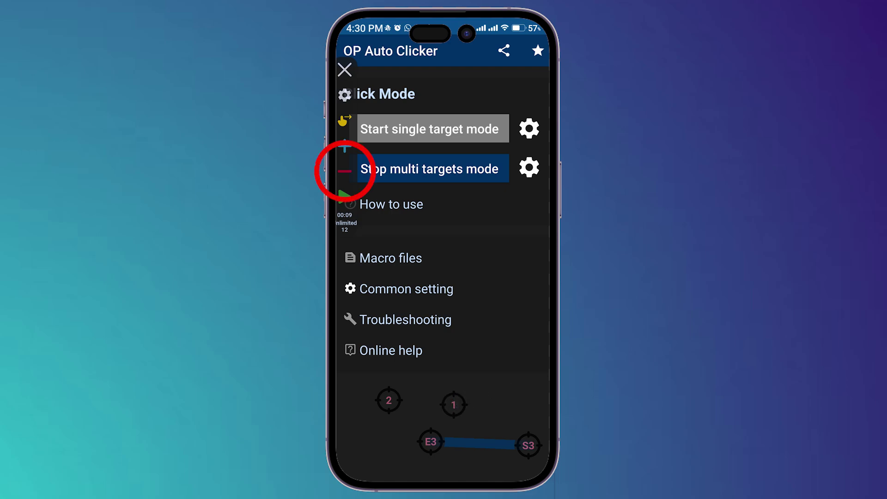
{"action": "left_click", "coordinate": [345, 171]}
{"action": "left_click", "coordinate": [344, 170]}
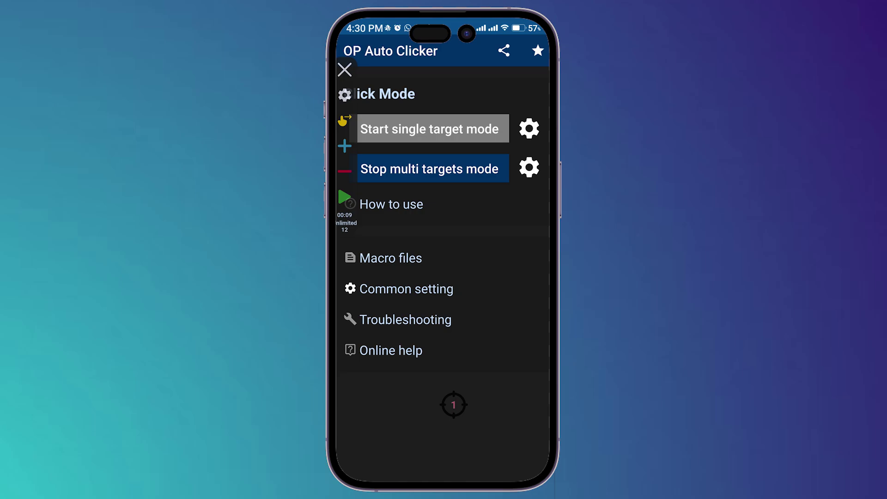